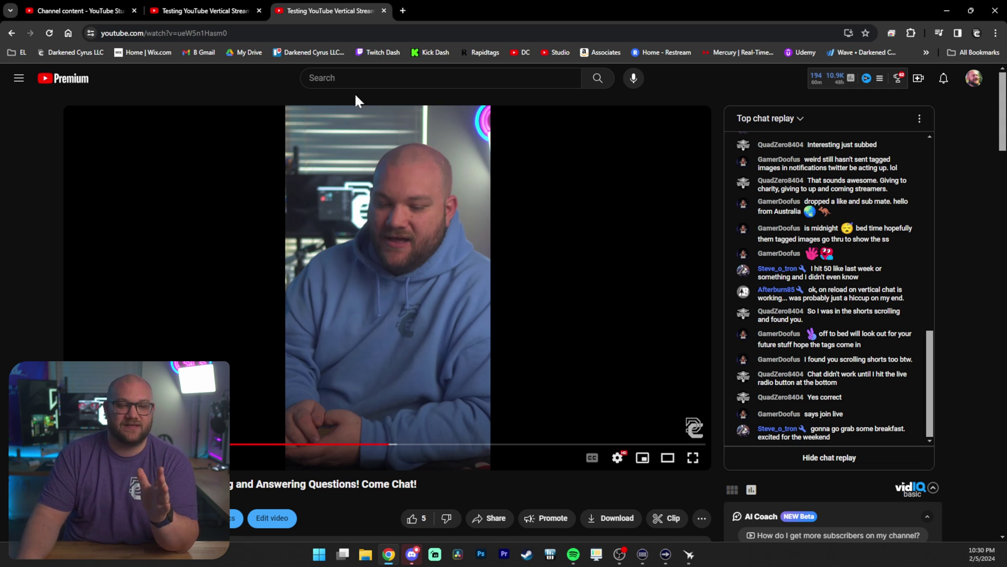
Switch to the horizontal 'Testing YouTube Vertical Stream' replay tab, then back to the vertical replay tab.
click(210, 16)
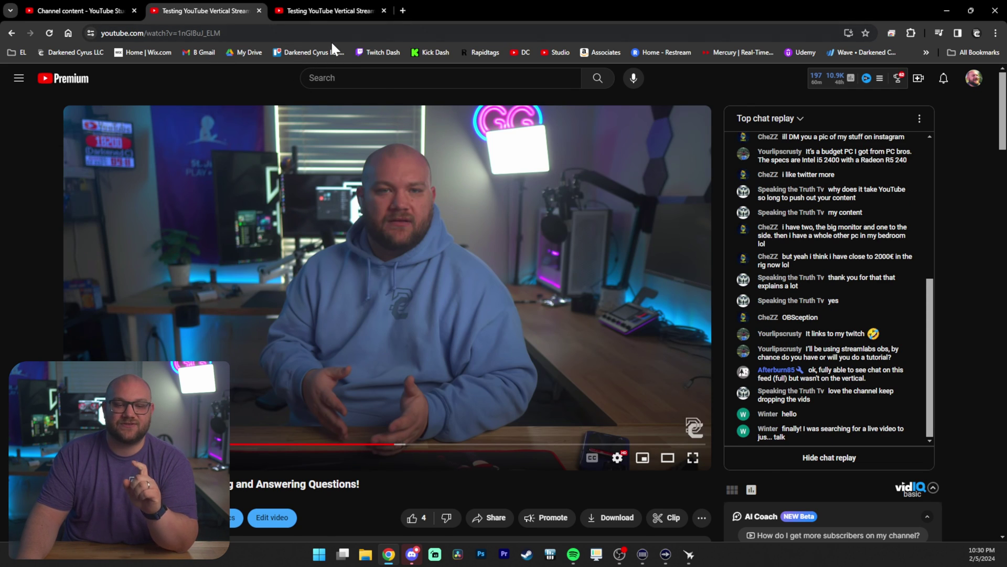
click(341, 11)
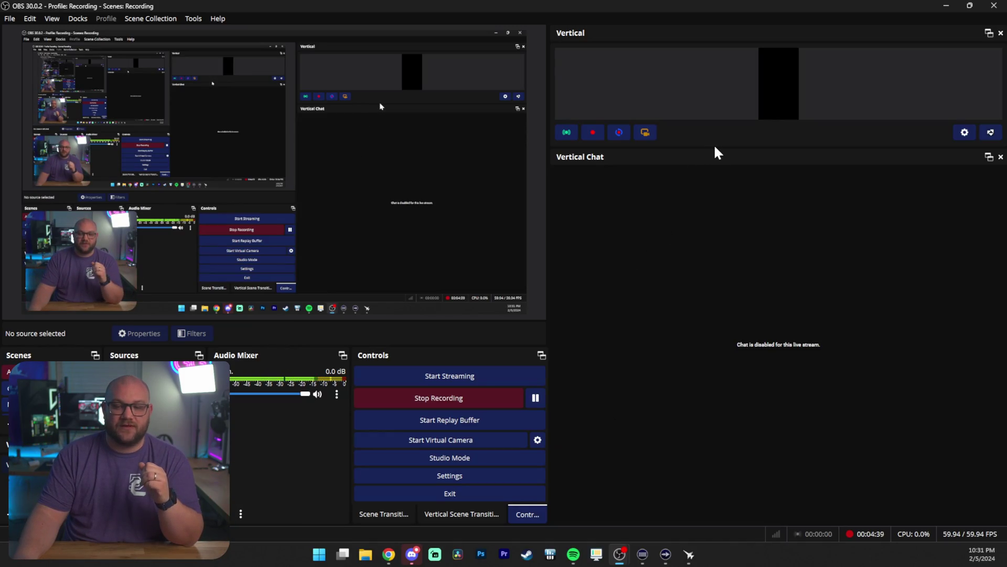
Drag the Vertical/Vertical Chat splitter down so the vertical preview gets most of the height.
drag(714, 147, 729, 352)
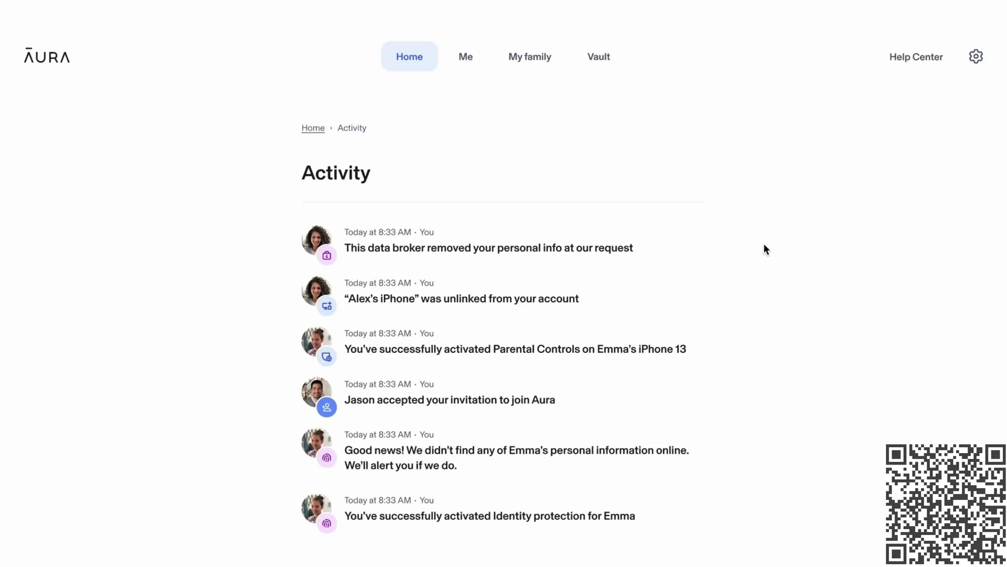
Open the first Activity entry, where a data broker removed personal info.
click(600, 248)
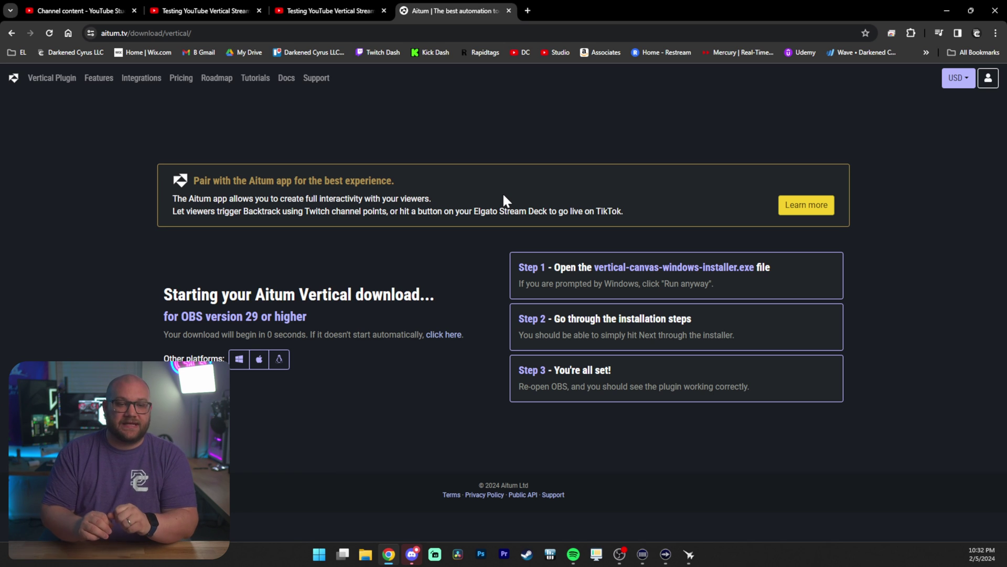
Zoom the Aitum Vertical download page to 150%, then return to the YouTube Studio tab.
key(ctrl+plus)
key(ctrl+plus)
key(ctrl+plus)
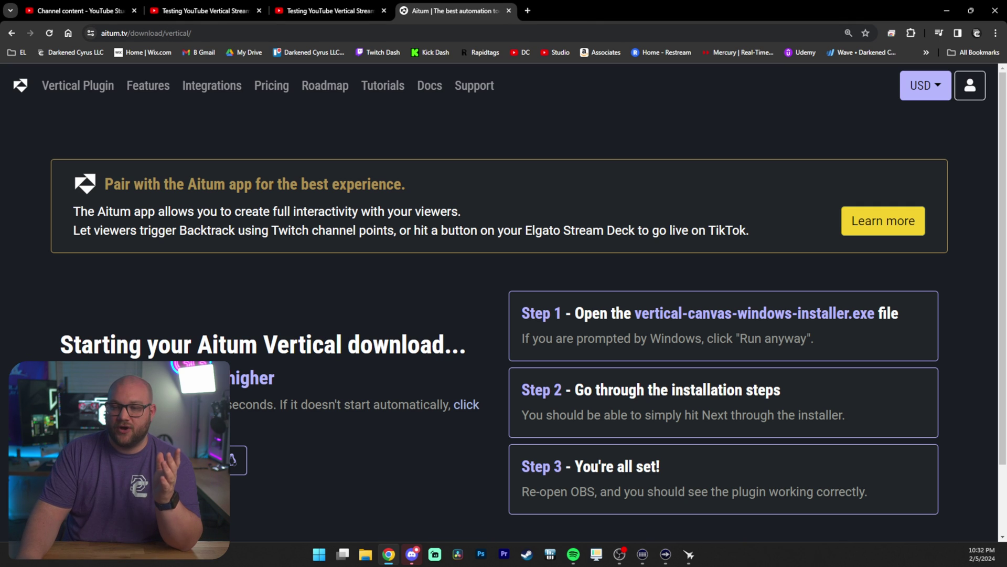
key(ctrl+1)
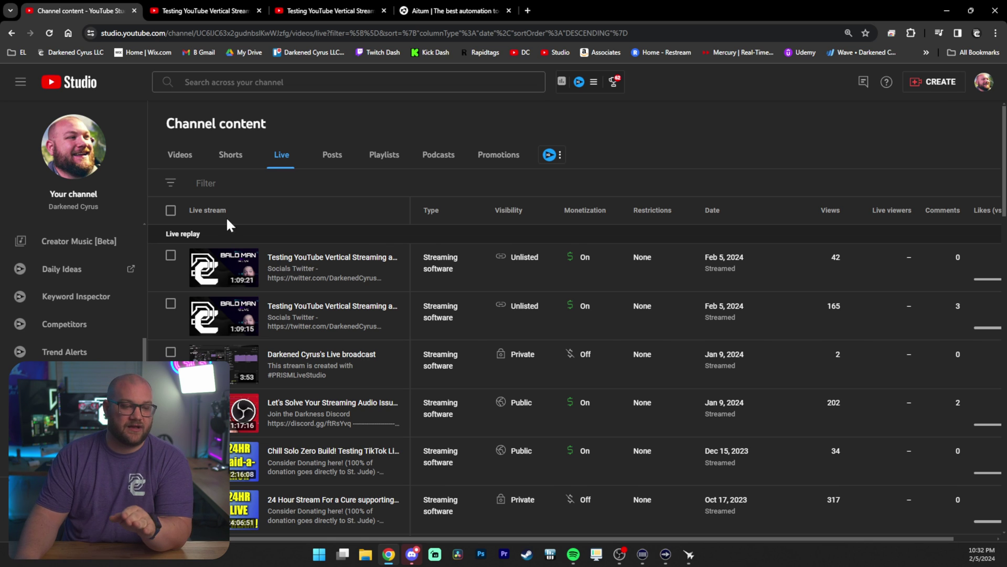
Check Settings > Channel > Feature eligibility, confirming Intermediate features, including live streaming, are enabled.
click(42, 502)
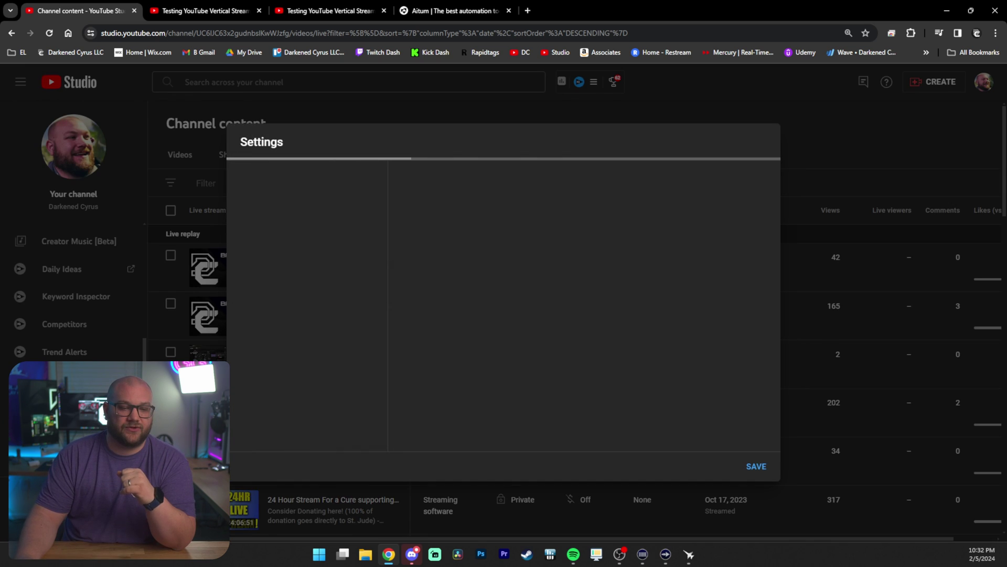
click(284, 208)
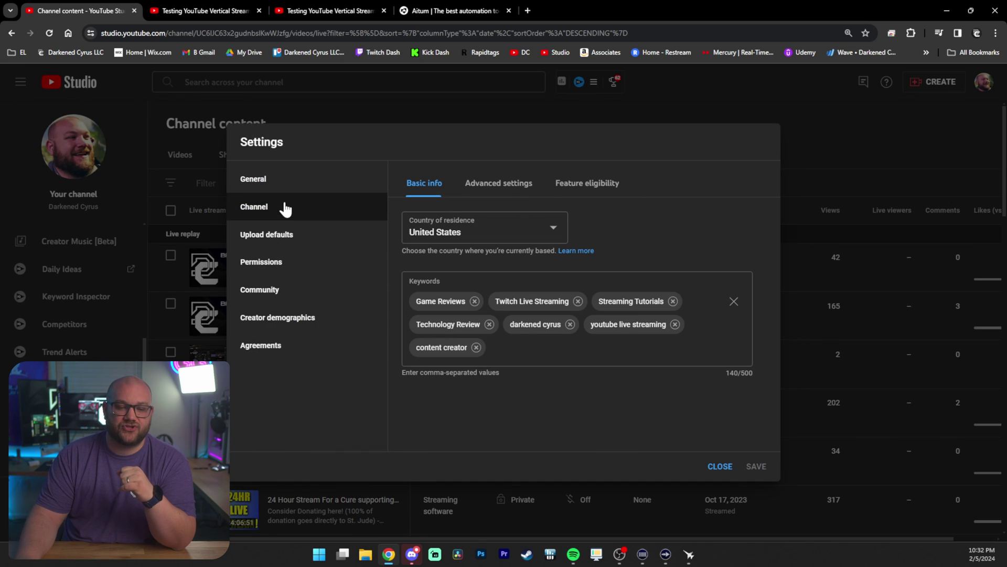
click(602, 189)
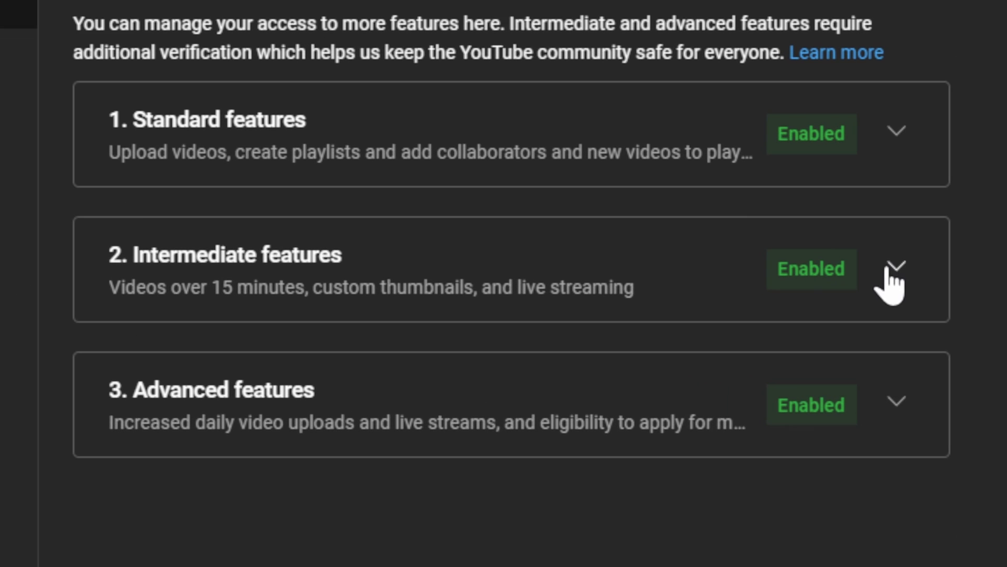
click(887, 269)
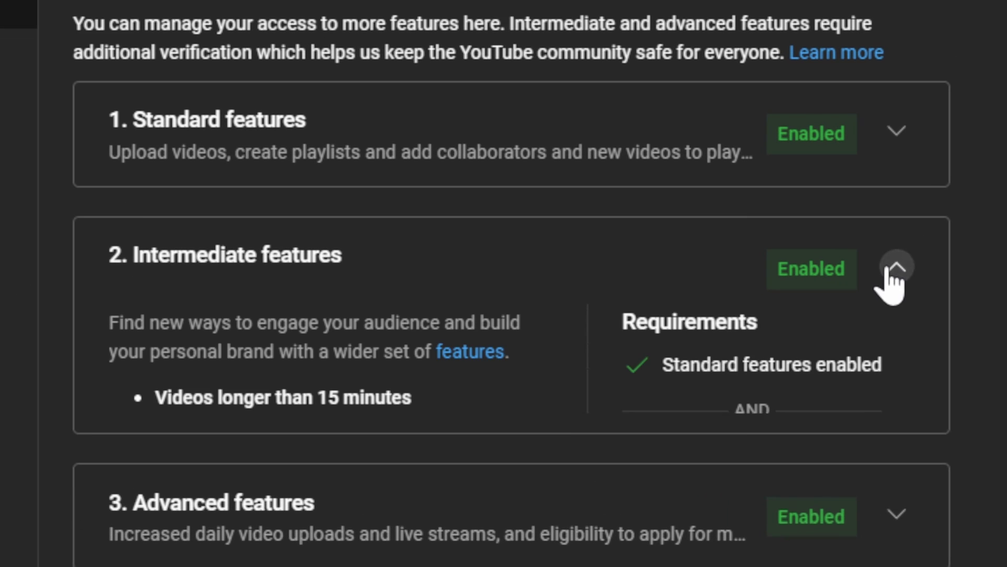
mouse_move(644, 458)
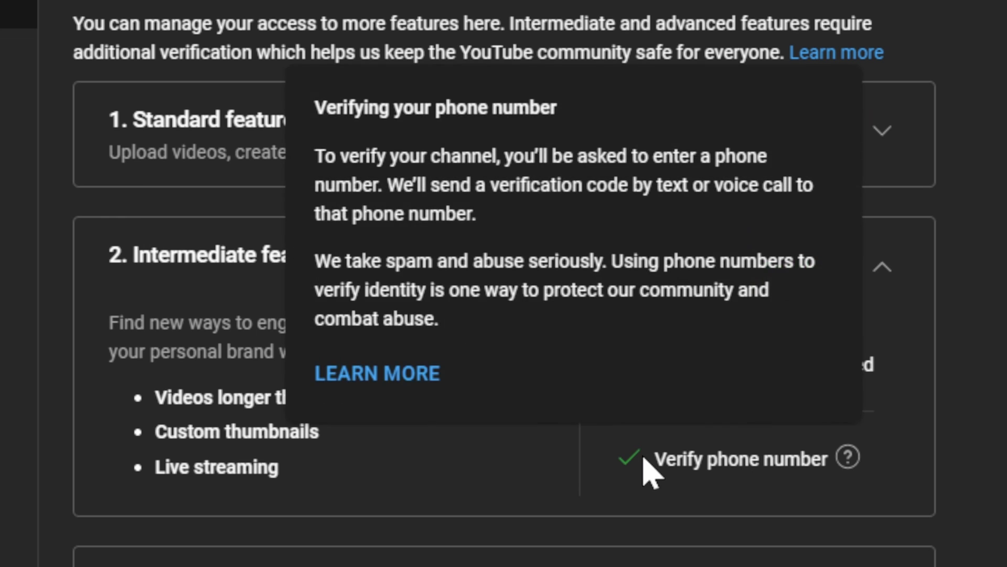
click(787, 475)
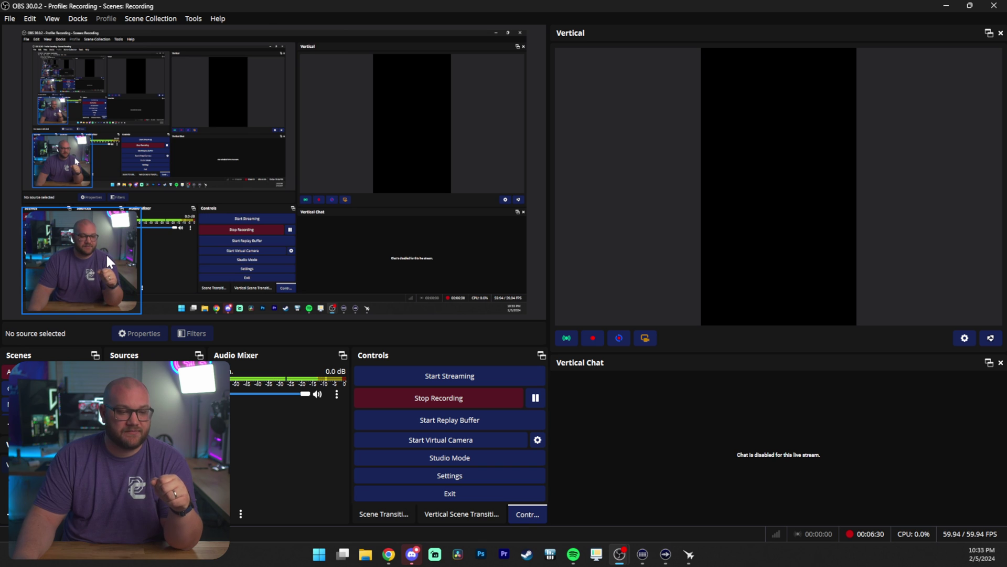
Move the webcam group on the main canvas to the top-right, then down to the bottom-right corner.
drag(106, 253, 491, 84)
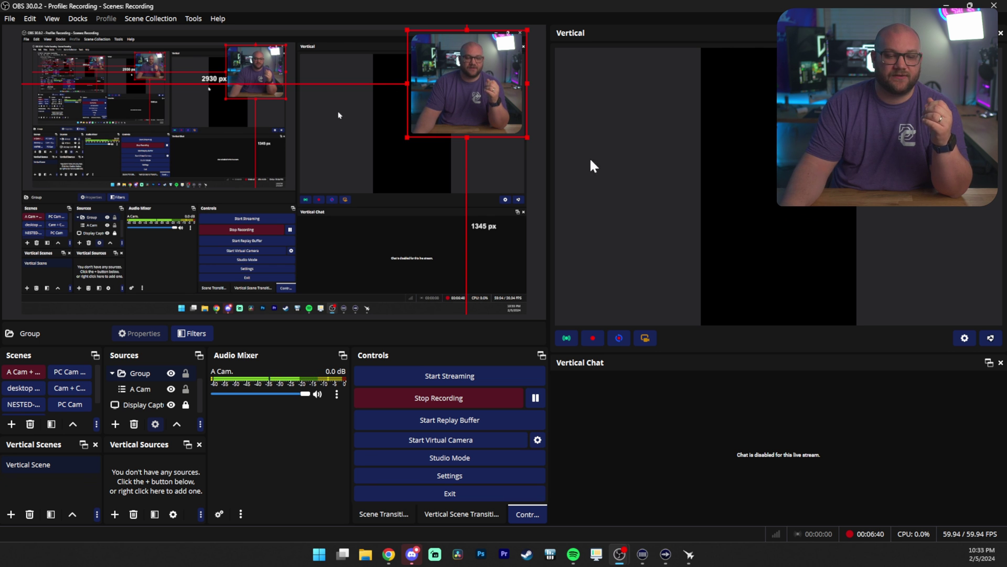
drag(459, 37, 460, 215)
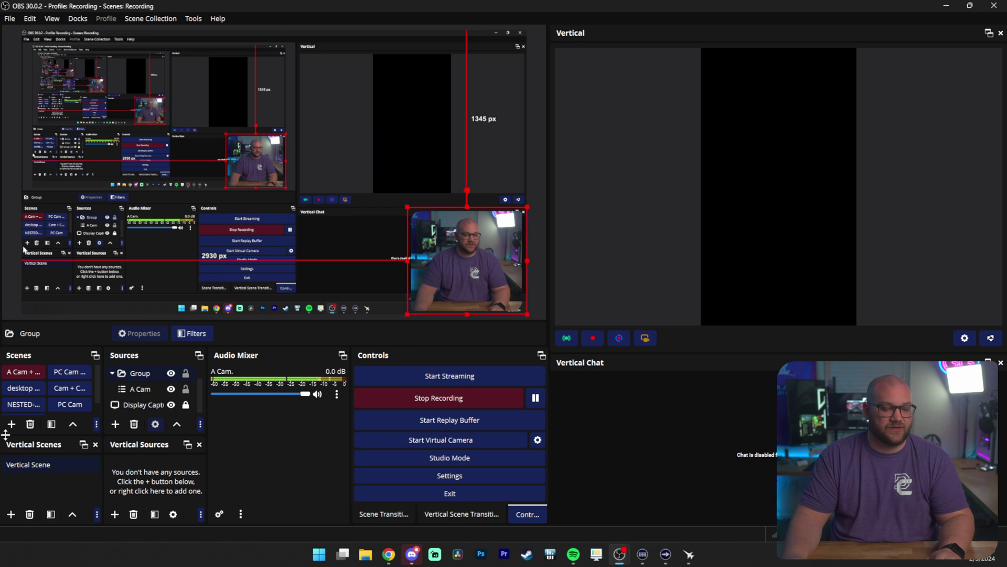
click(113, 511)
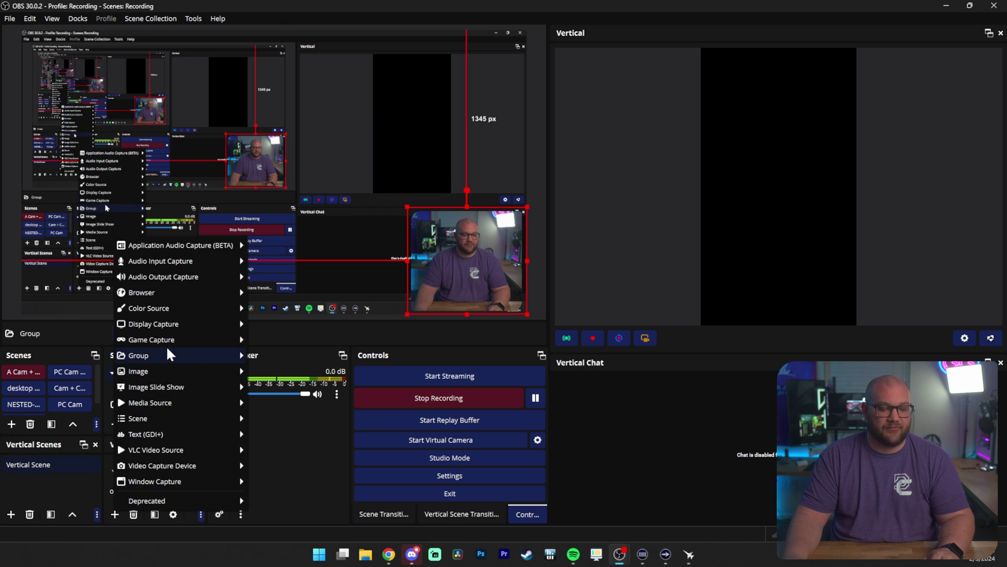
Add the A Cam scene to the vertical canvas, enlarge it, and centre it vertically.
mouse_move(160, 417)
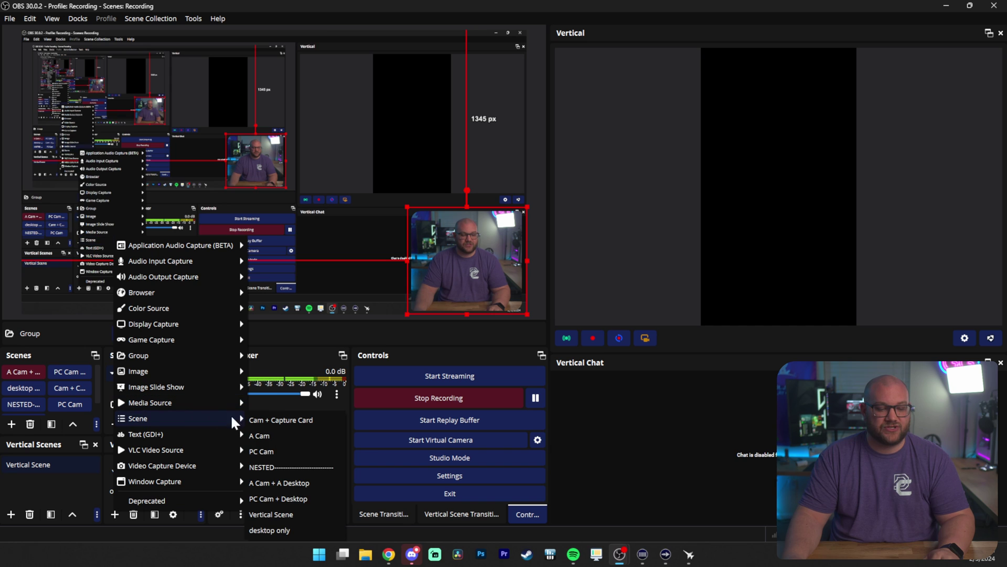
click(269, 433)
drag(701, 49, 669, 149)
click(974, 175)
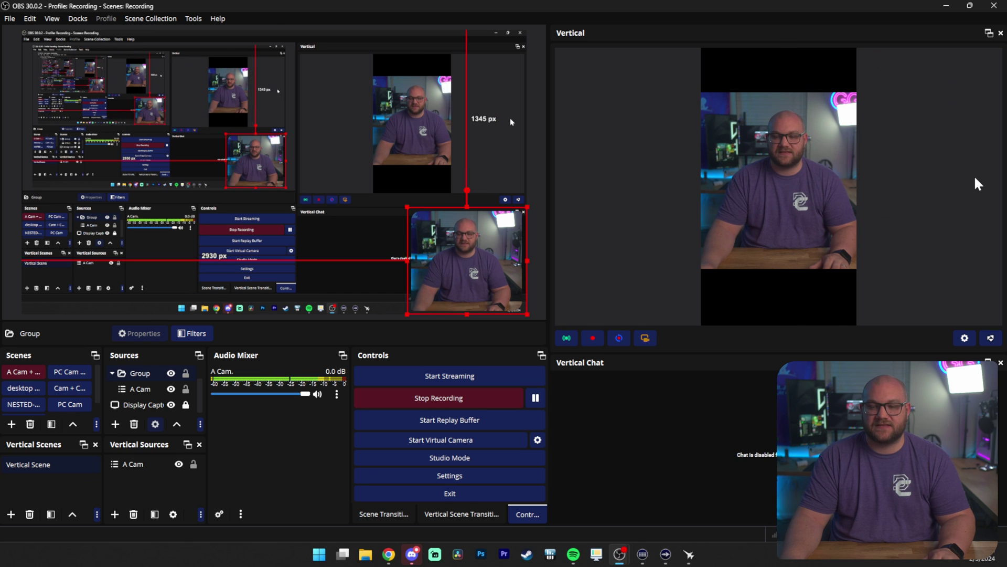
drag(741, 205, 734, 207)
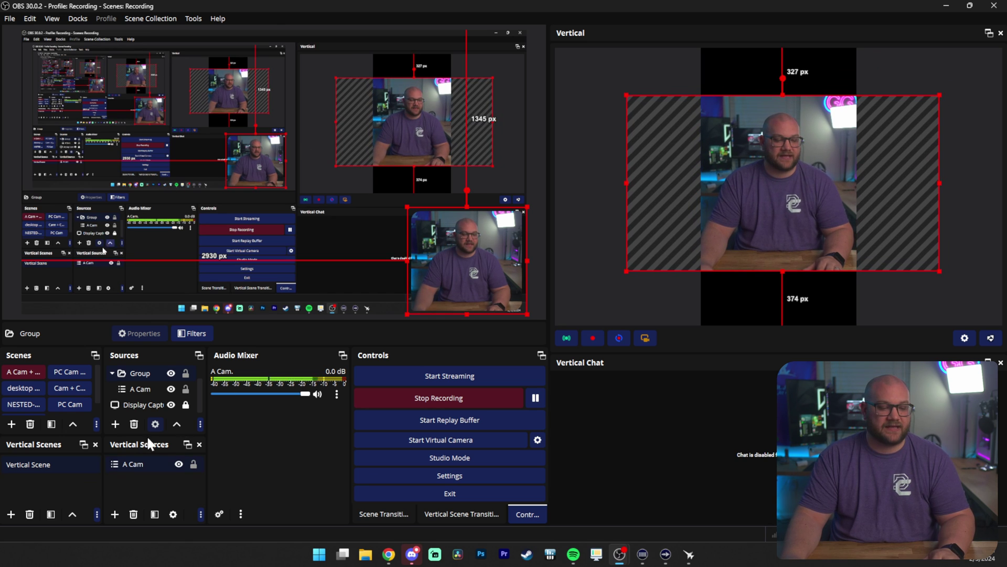
Close the vertical scene's options without changes and leave A Cam deselected in the vertical preview.
right_click(50, 465)
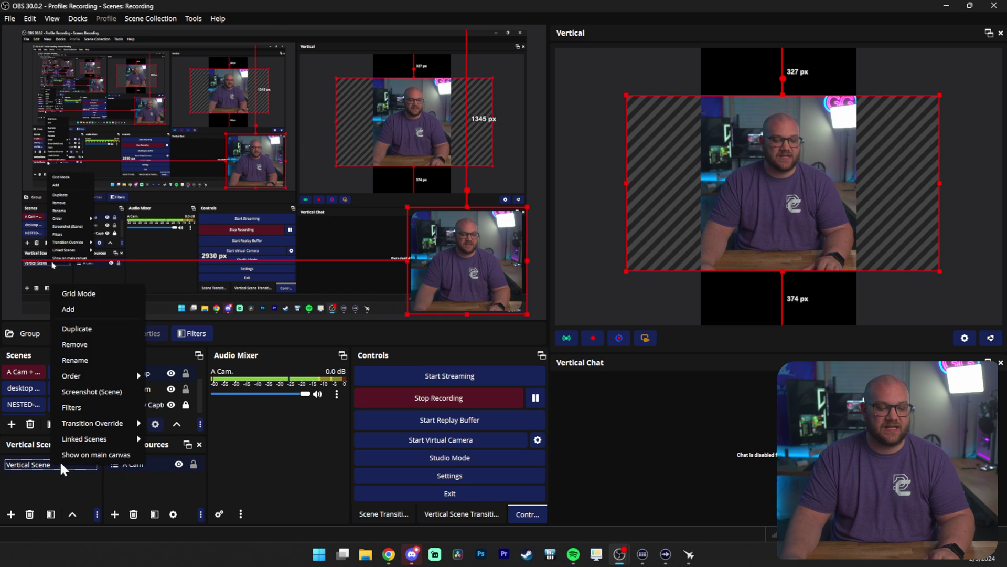
mouse_move(86, 437)
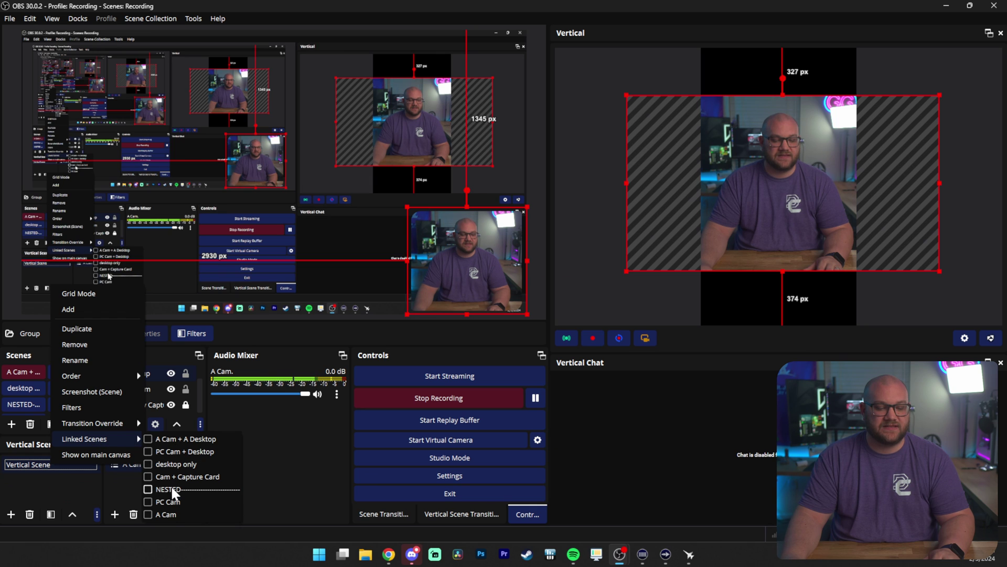
click(269, 476)
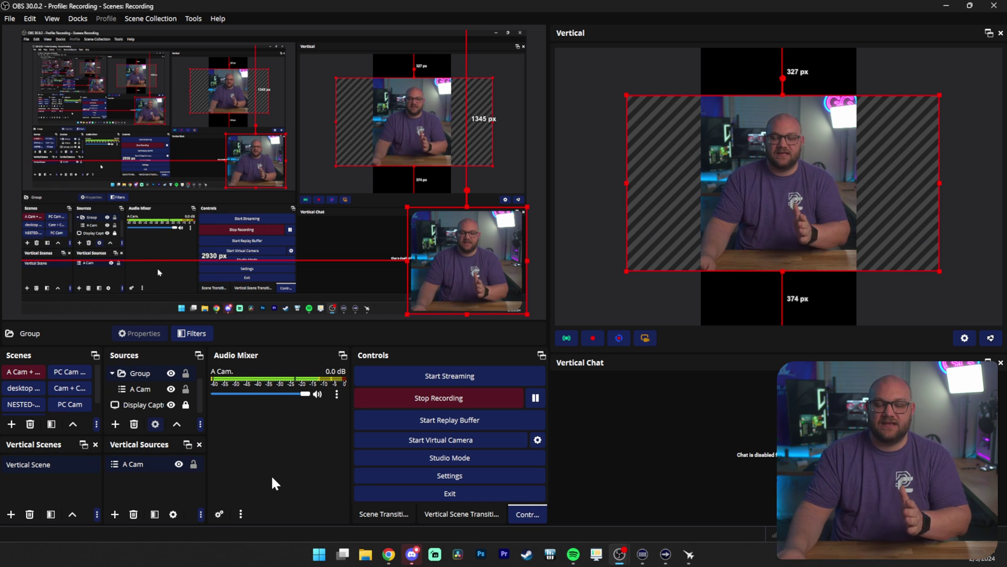
click(986, 190)
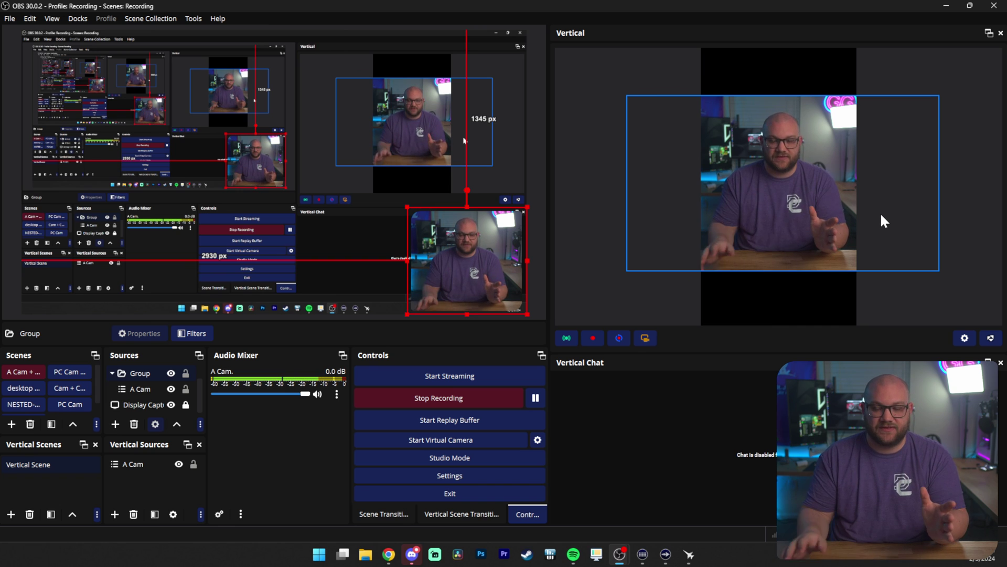
click(898, 74)
click(850, 133)
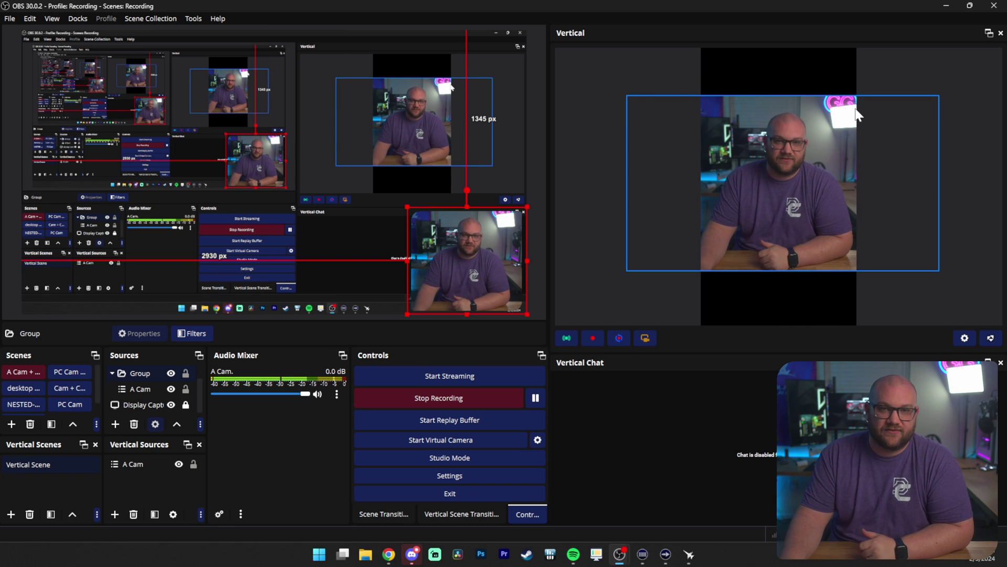
click(893, 86)
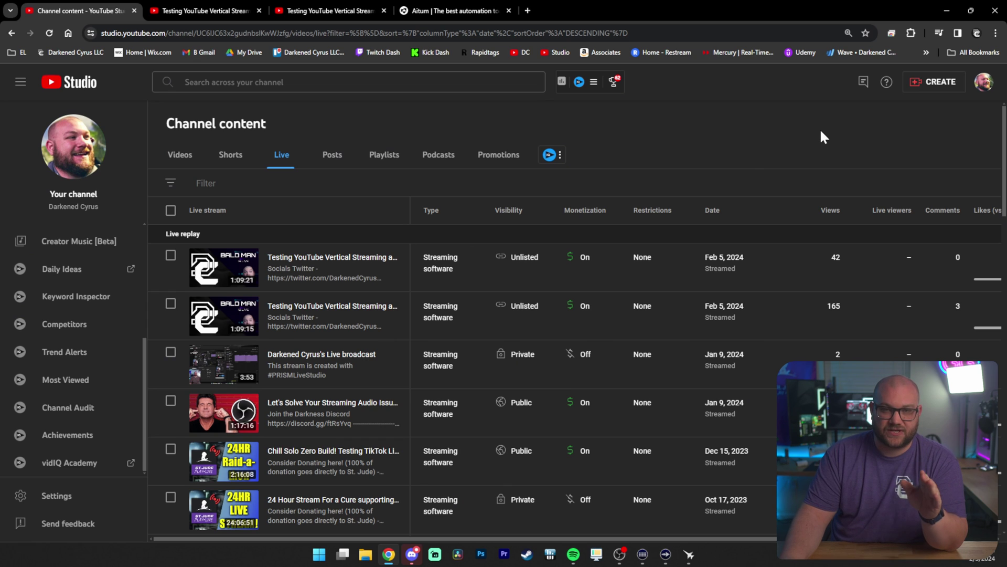
Use CREATE > Go live to reach the live streaming page and choose SCHEDULE STREAM.
click(935, 89)
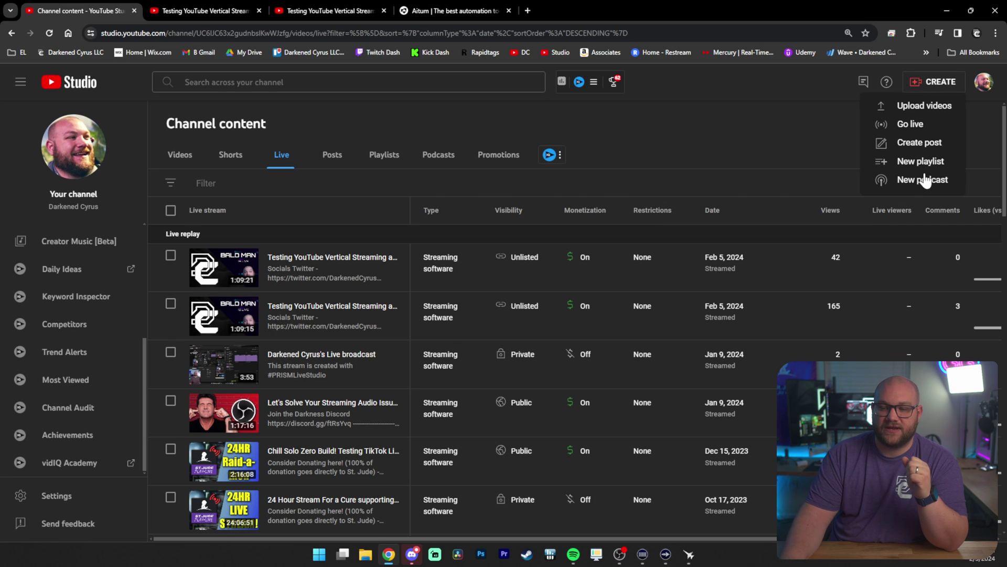
click(915, 125)
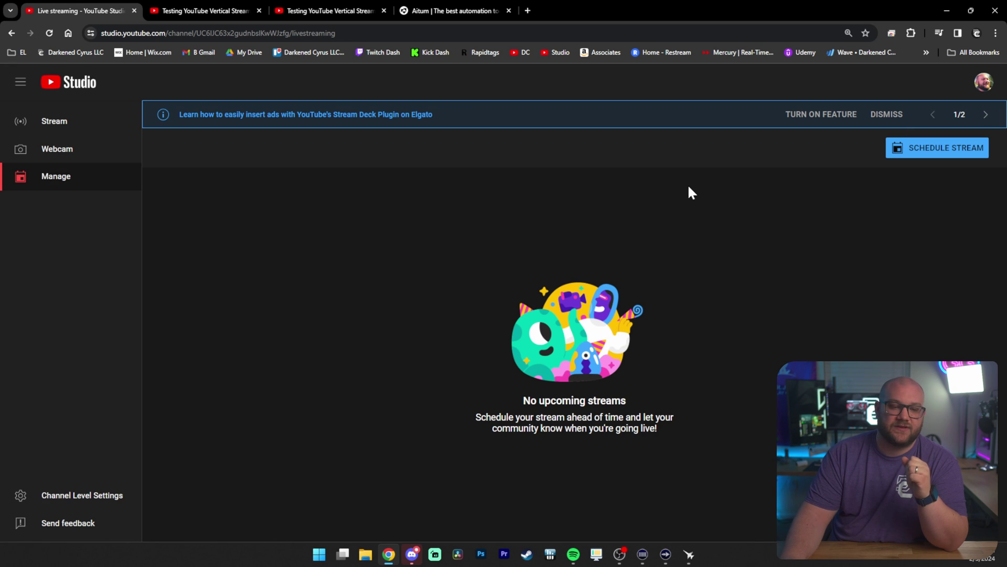
click(937, 157)
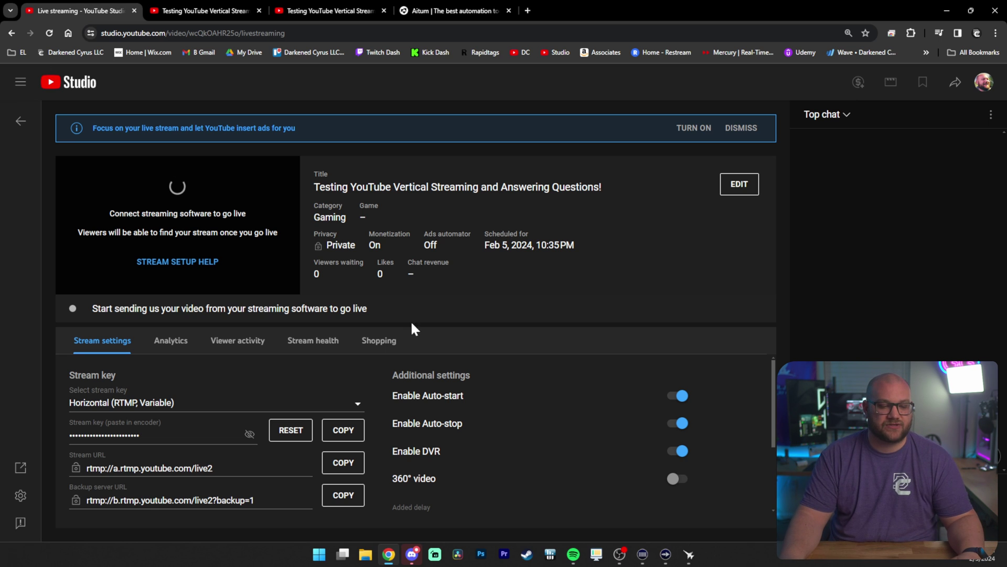
scroll(377, 363, down, 3)
scroll(427, 416, up, 3)
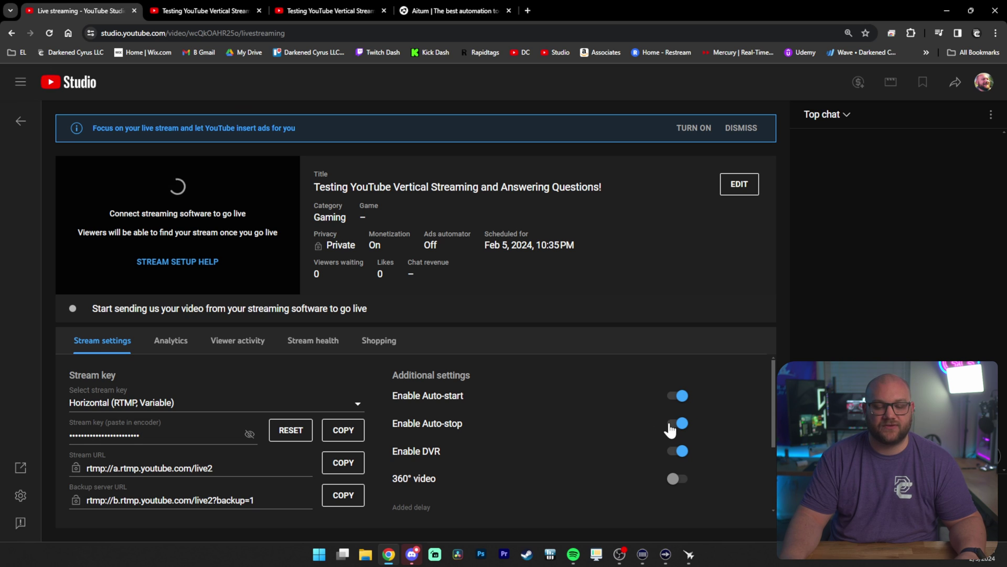
scroll(635, 438, down, 2)
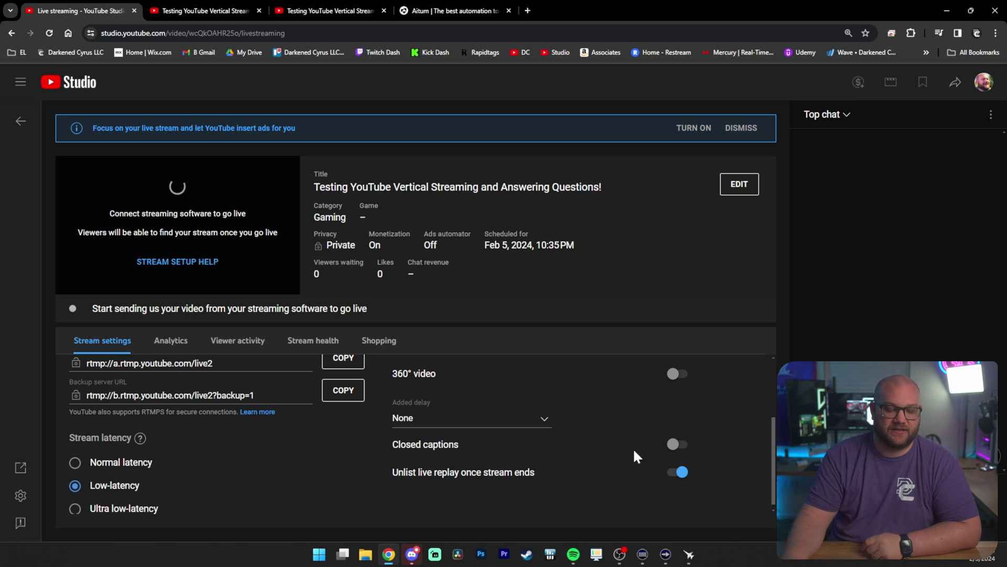
scroll(290, 425, down, 1)
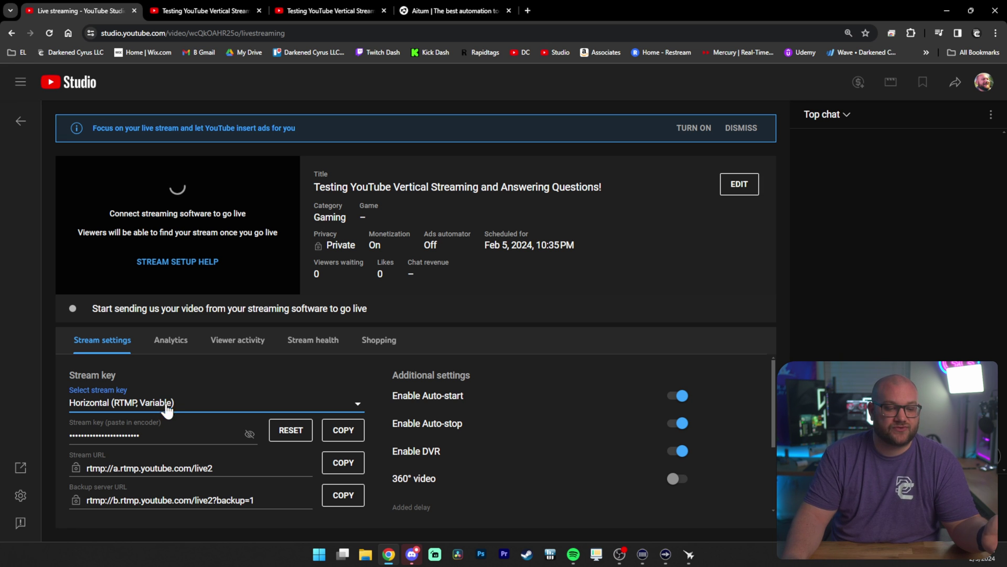
Scroll the Select stream key dropdown and choose Create new stream key.
click(136, 406)
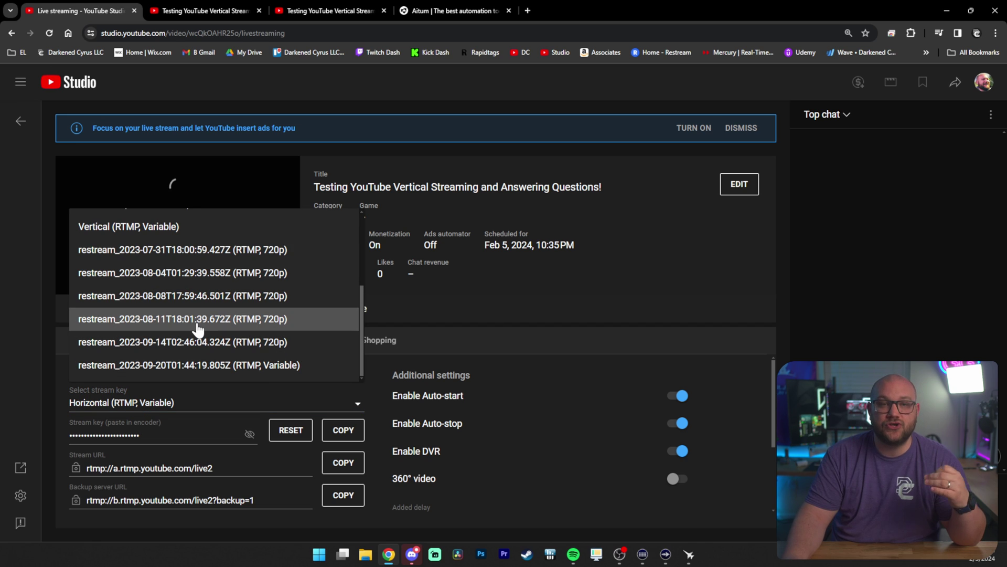
scroll(205, 341, up, 3)
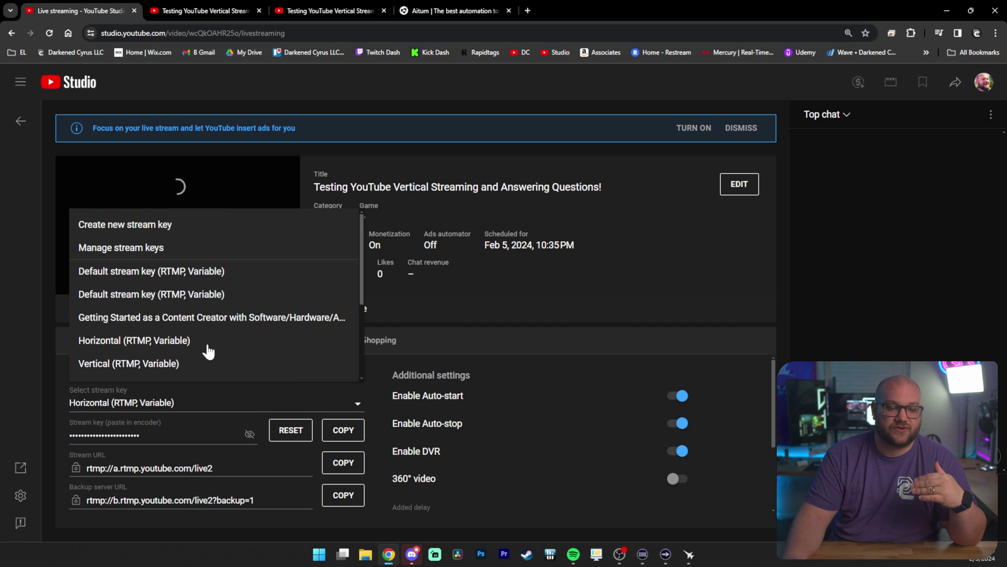
scroll(220, 315, down, 5)
scroll(230, 367, up, 2)
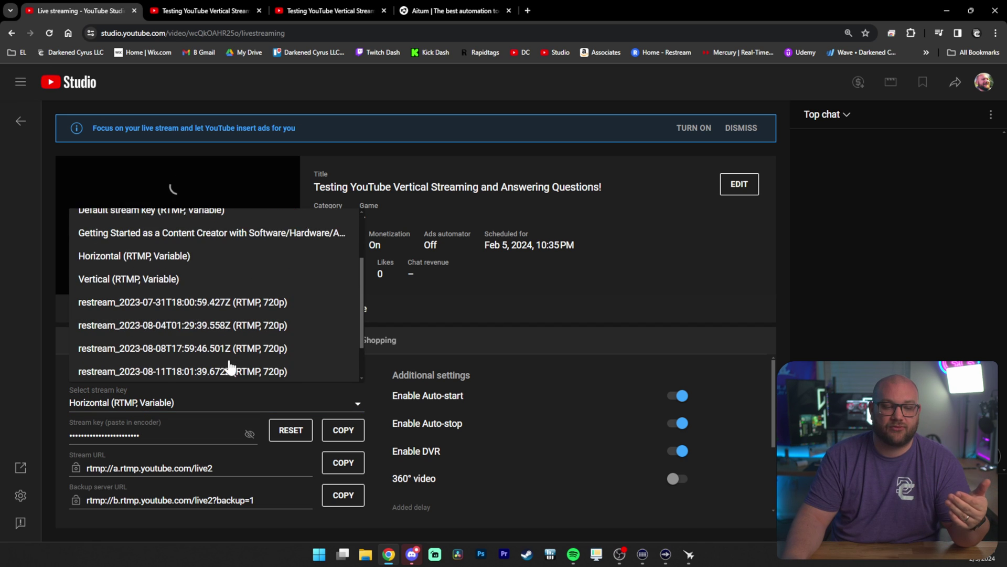
scroll(229, 366, down, 1)
scroll(196, 342, up, 3)
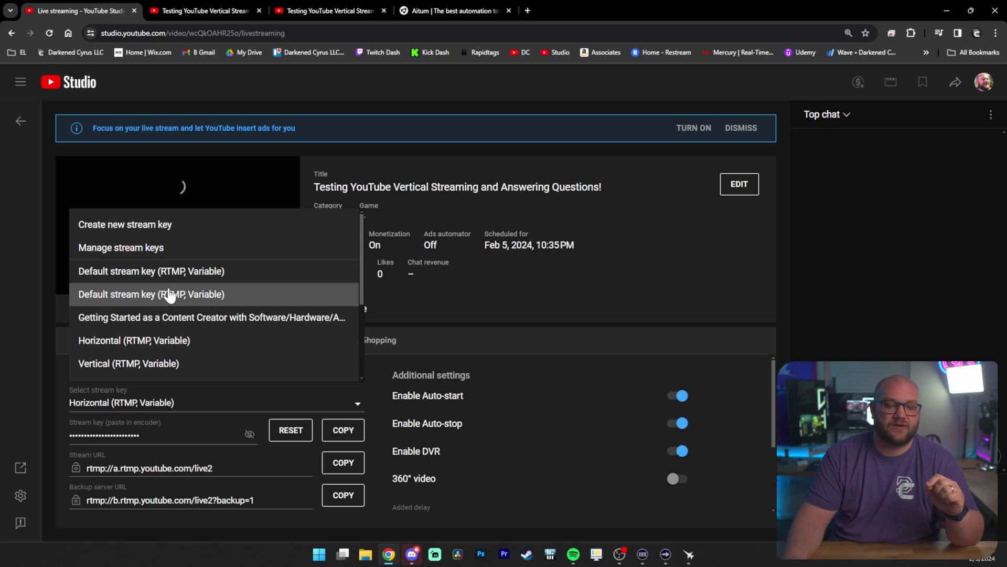
scroll(205, 344, down, 1)
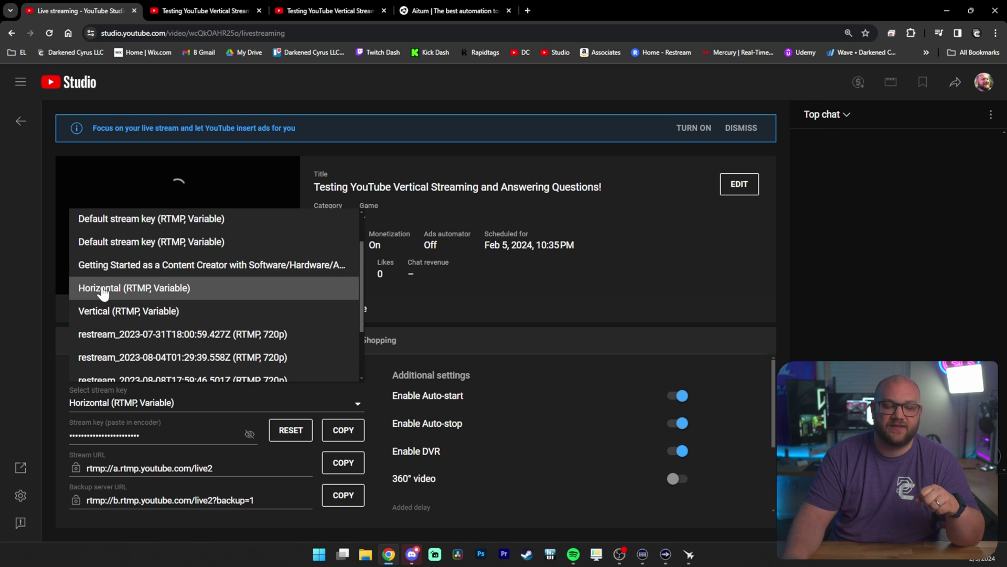
scroll(131, 317, up, 1)
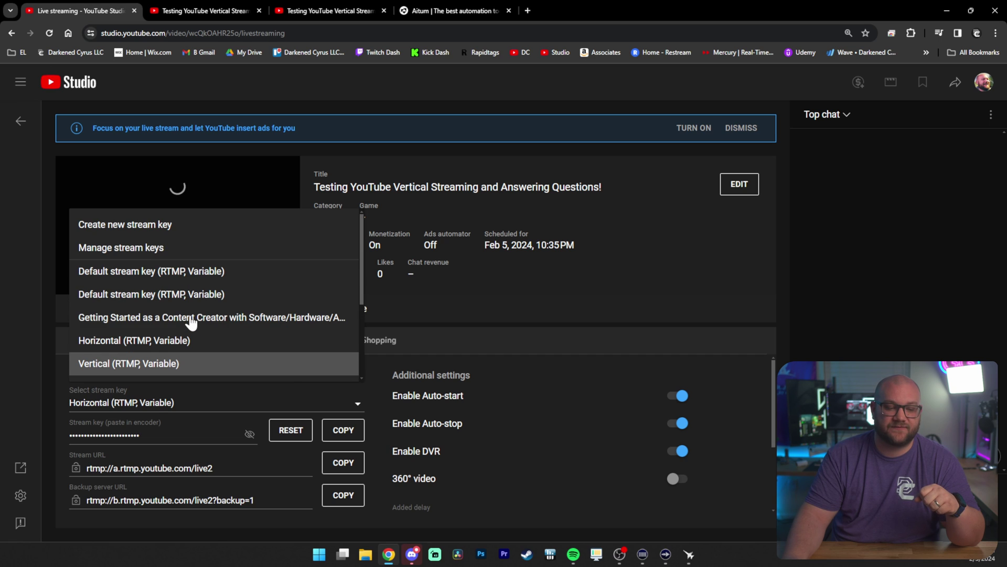
click(163, 224)
click(389, 195)
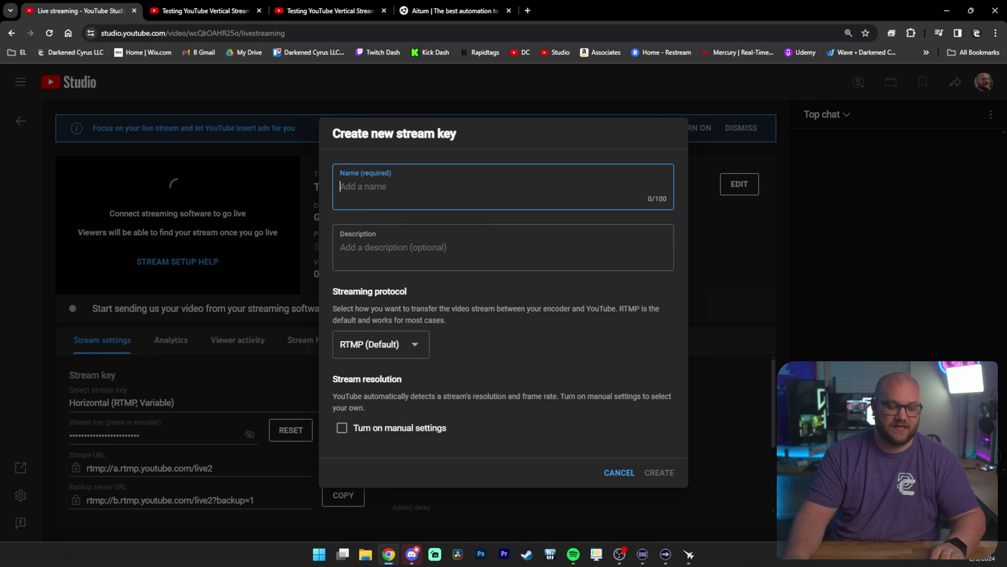
Name the new stream key 'Test' with description 'Vertical Stream Key'.
text(Test)
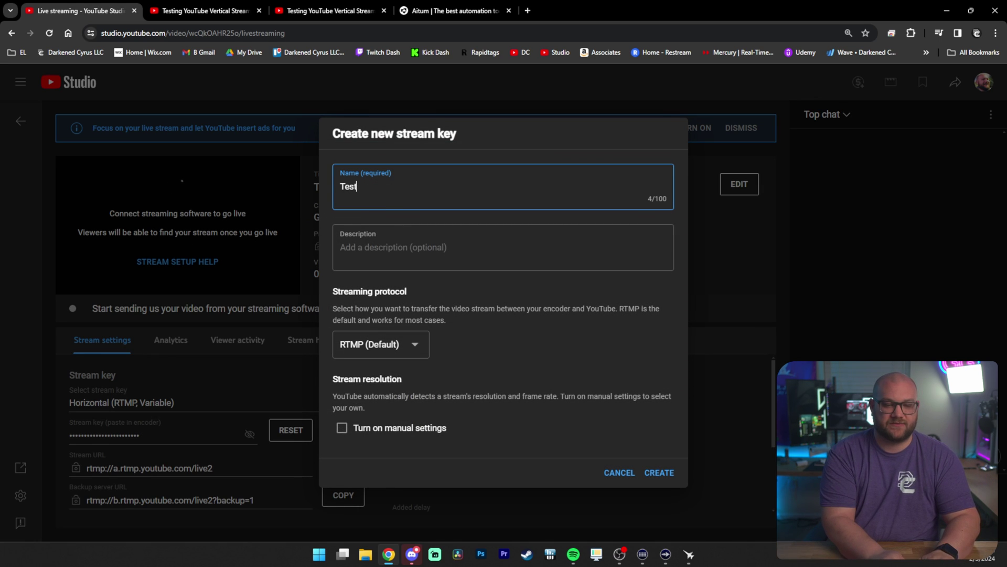
click(392, 227)
text(Verti)
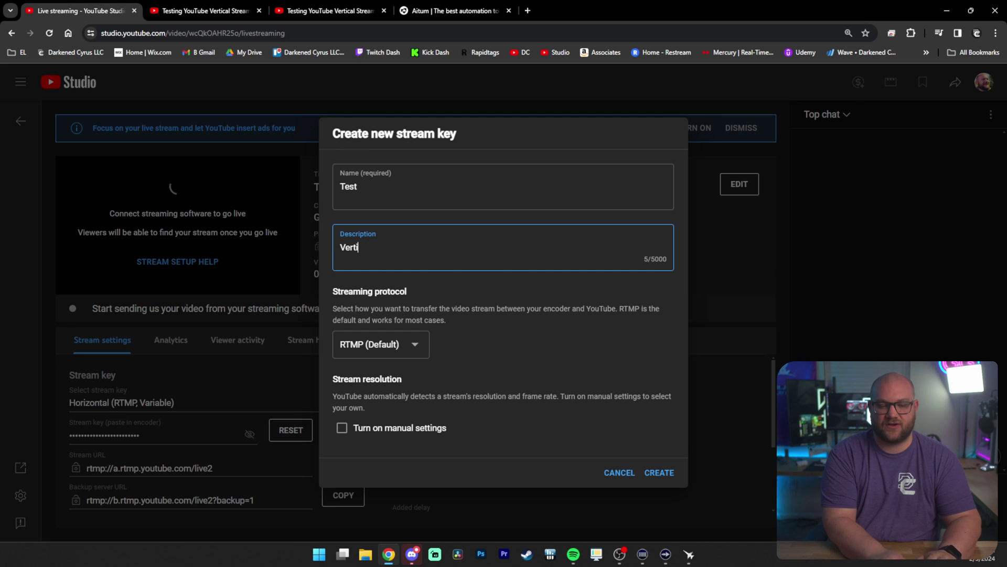
text(cal Stream Key)
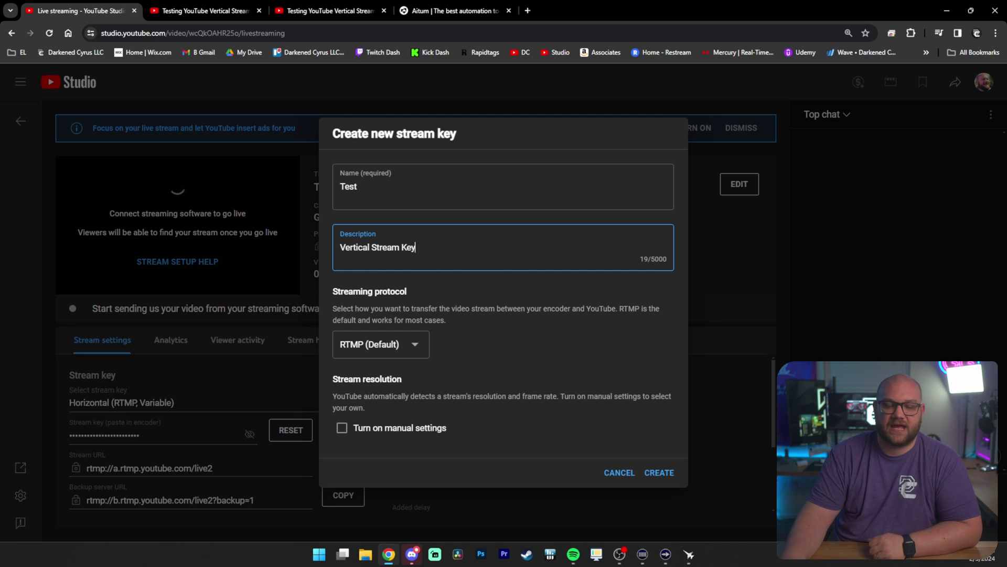
triple_click(403, 291)
Keep the RTMP (Default) protocol with manual settings off, and create the key.
click(410, 344)
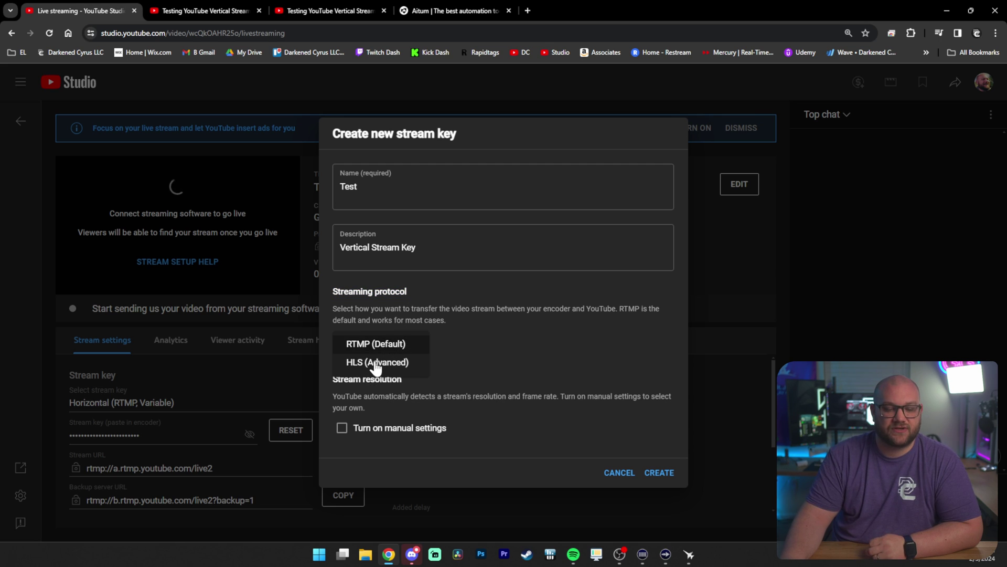
key(Escape)
click(342, 428)
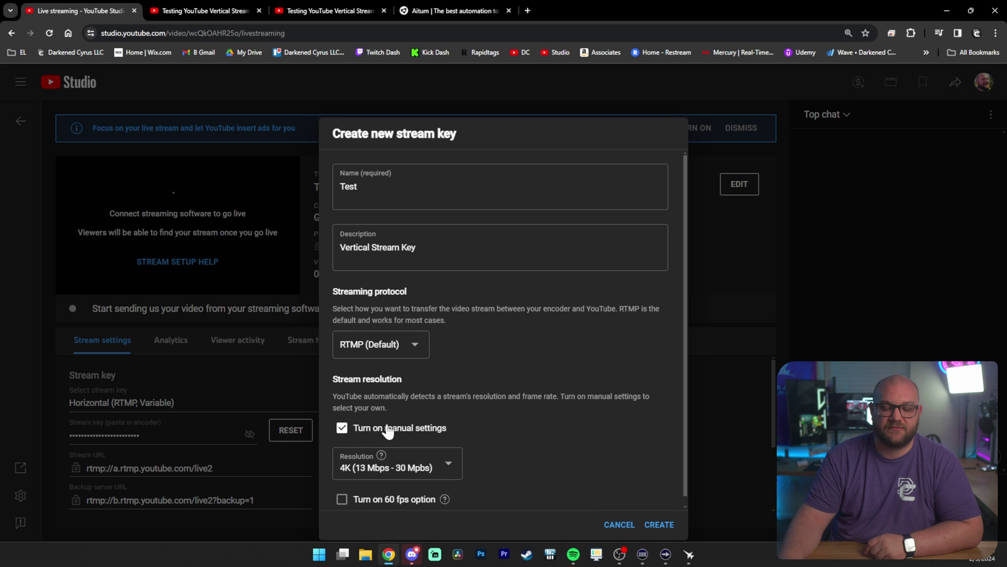
scroll(388, 431, down, 1)
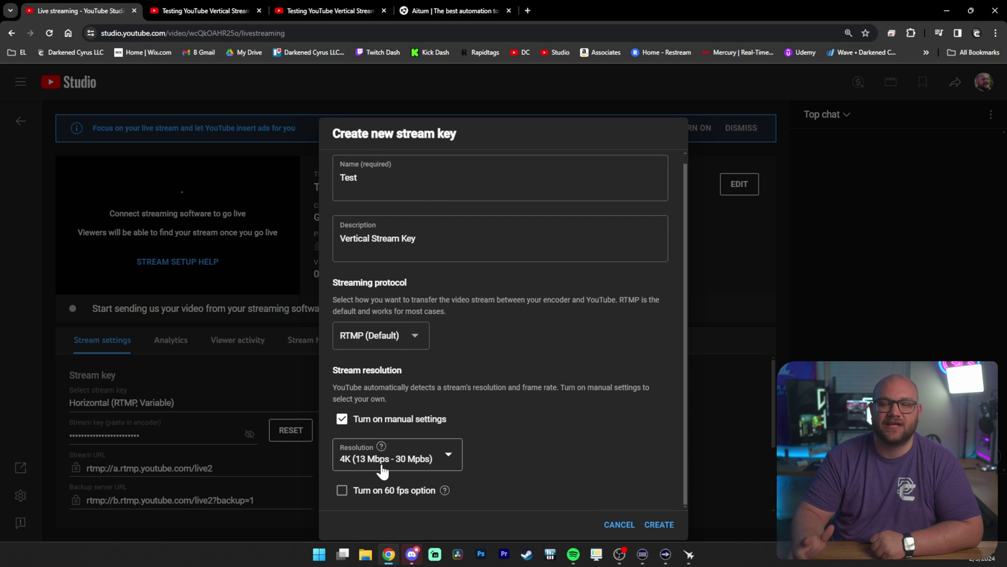
click(341, 420)
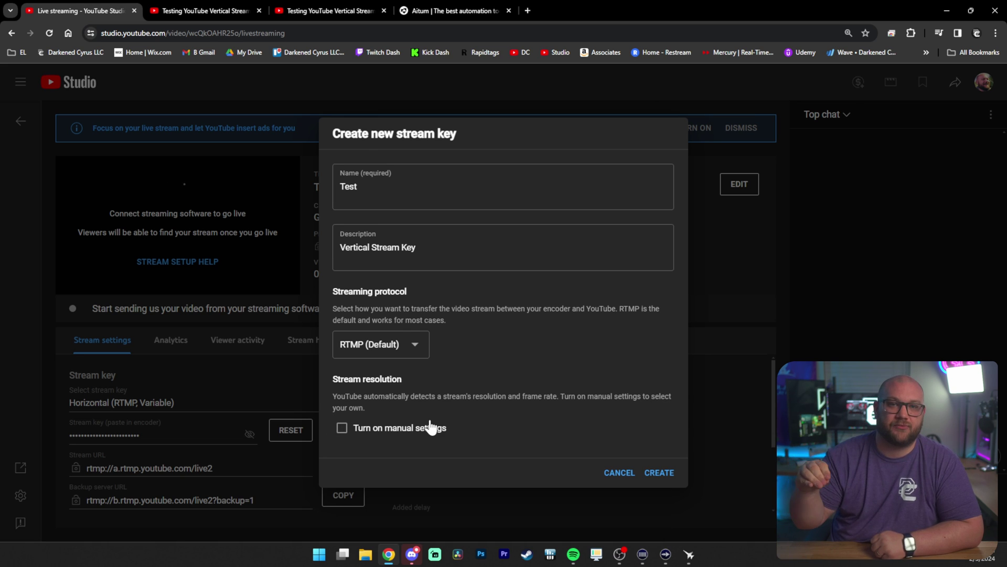
click(664, 470)
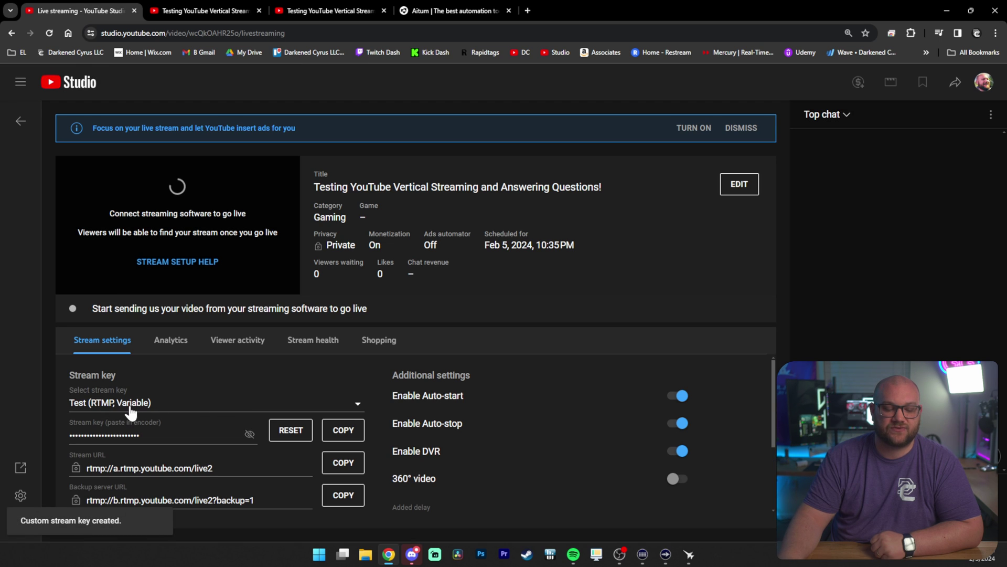
scroll(244, 395, down, 2)
scroll(253, 426, up, 1)
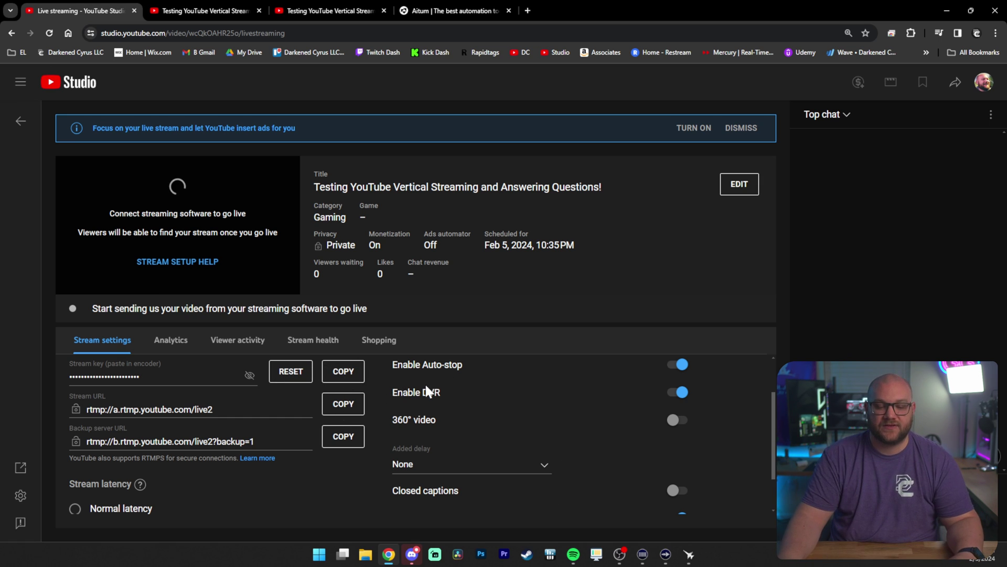
mouse_move(617, 558)
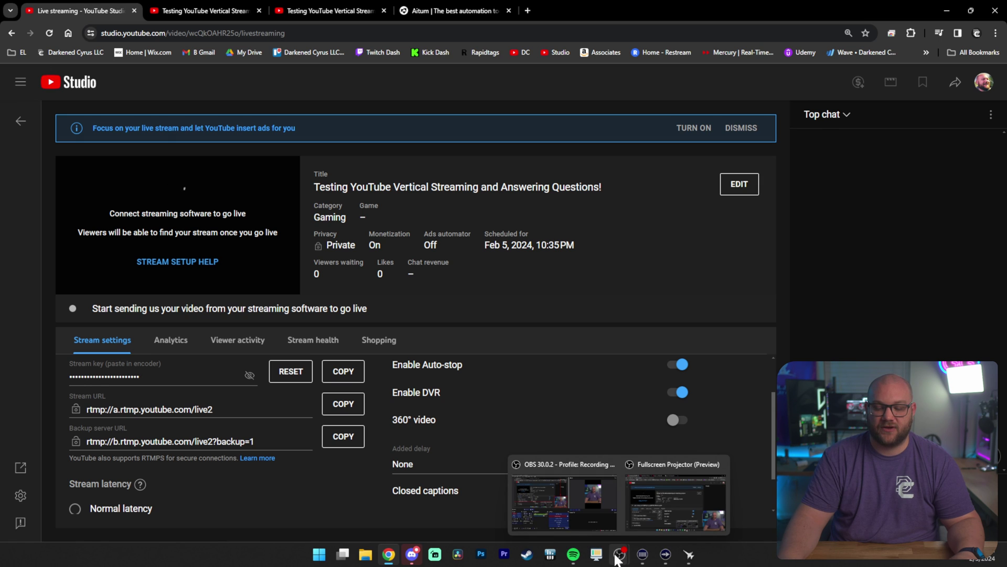
Bring OBS forward and open Vertical Settings on Streaming, showing Output 1 to YouTube live2 at 10000 Kbps CBR.
click(592, 518)
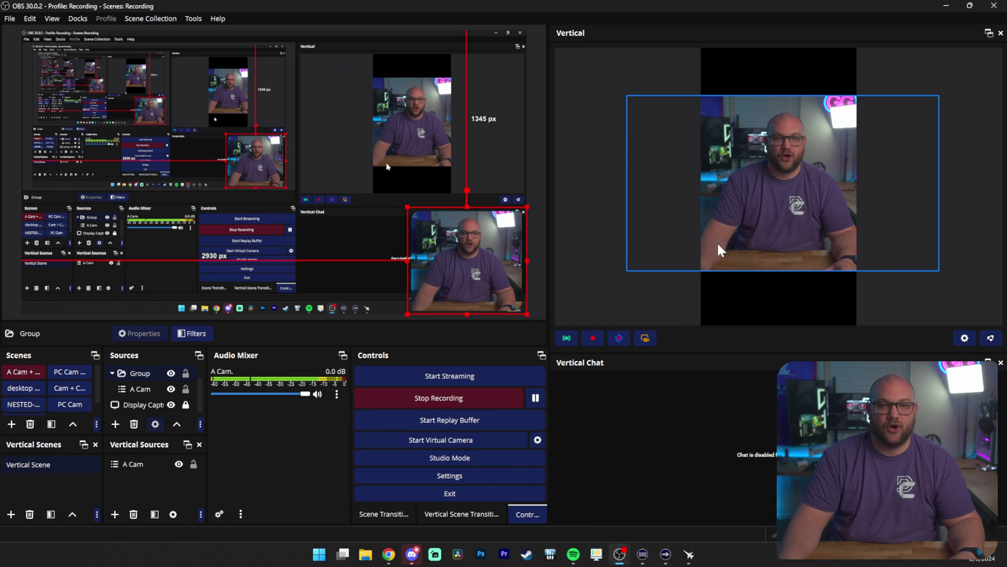
click(963, 338)
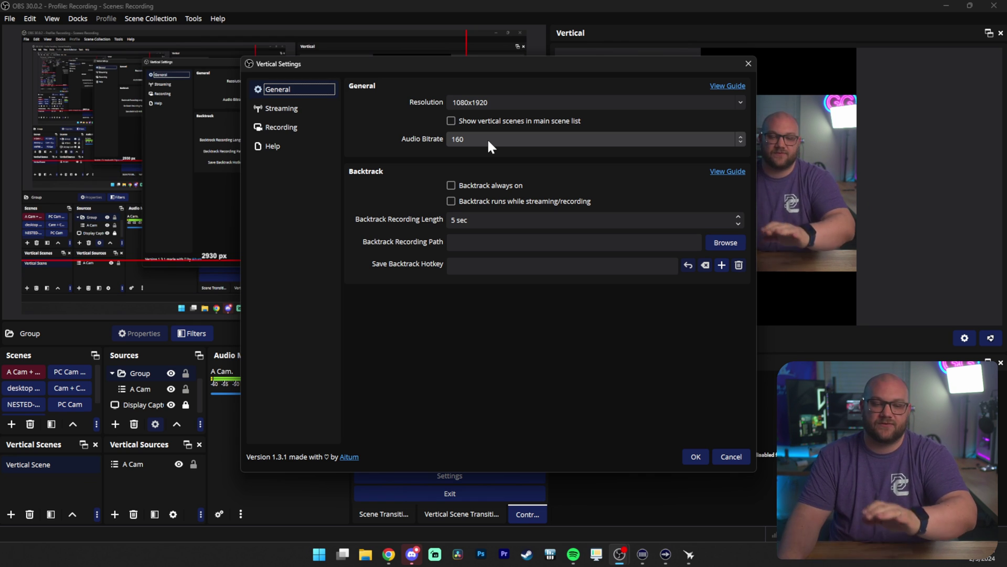
key(Down)
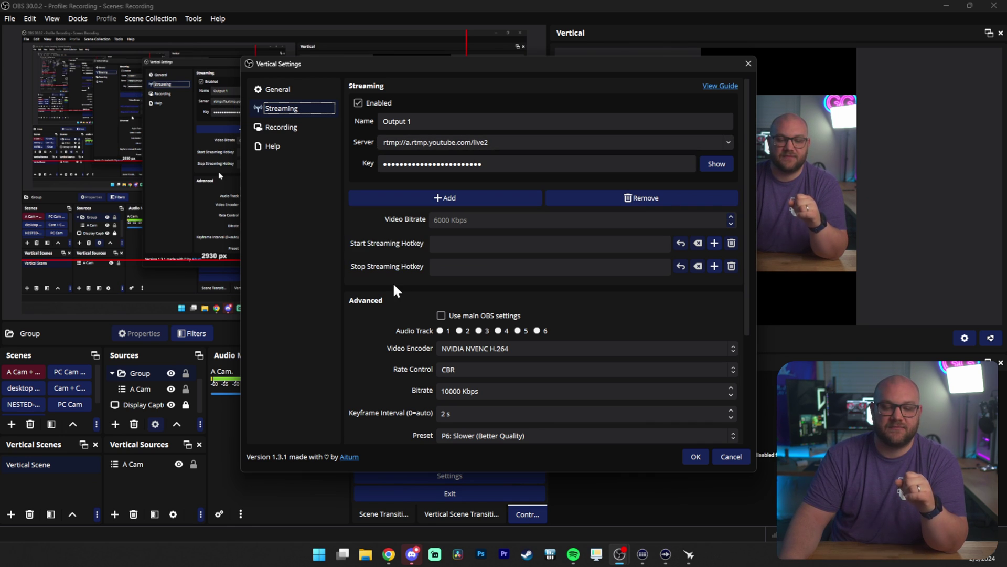
Scroll through the vertical stream's Advanced encoder options.
scroll(396, 290, down, 5)
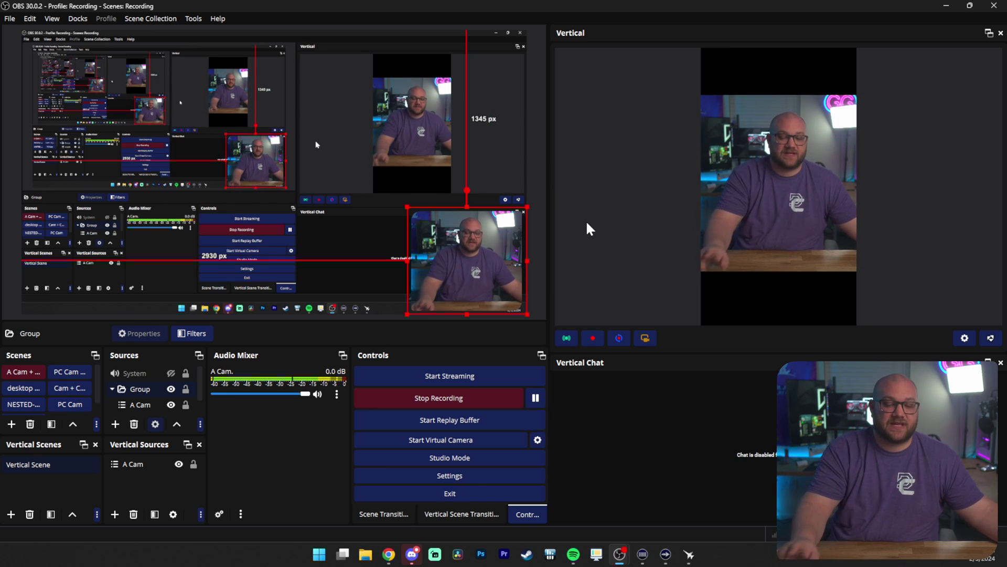
click(389, 554)
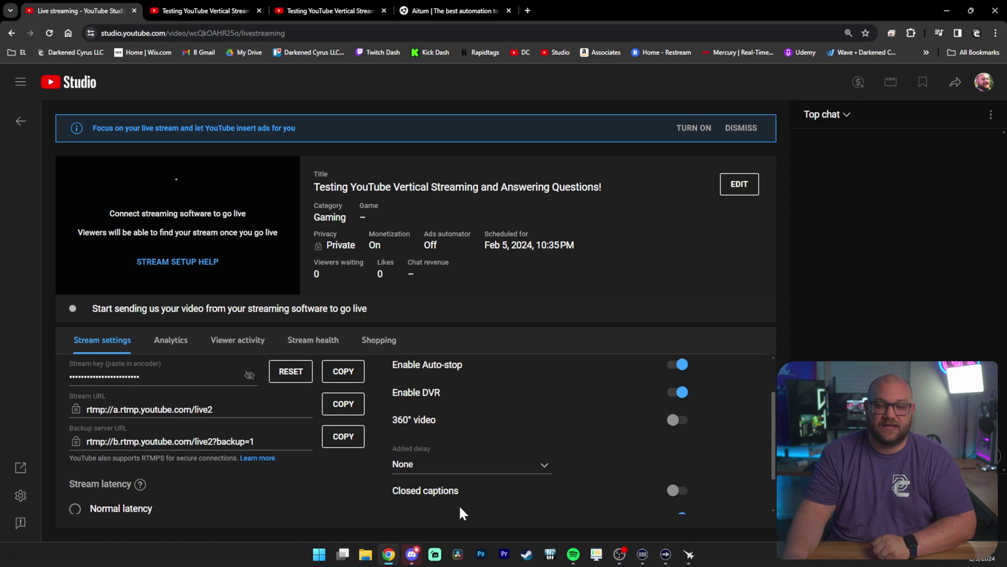
click(988, 119)
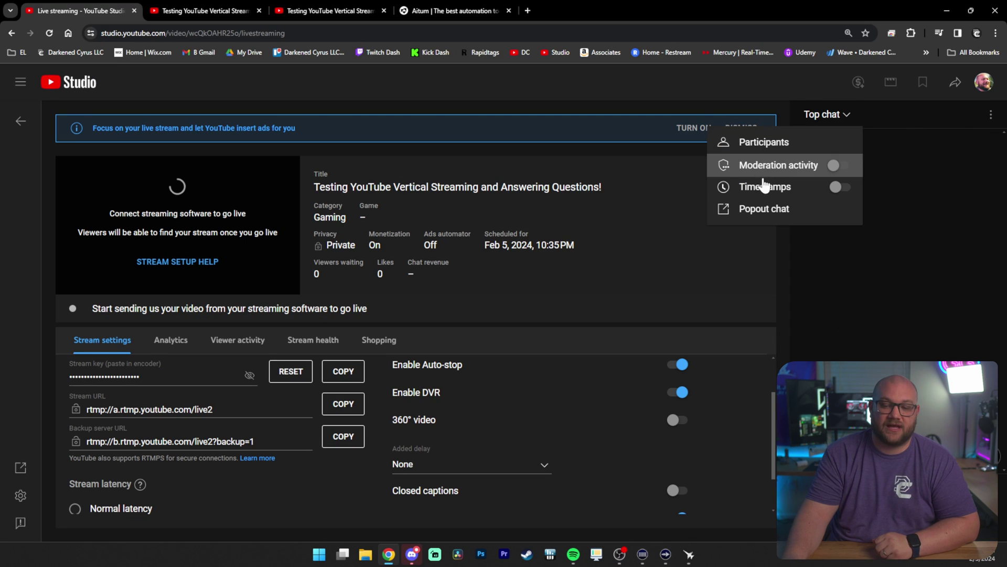
click(765, 209)
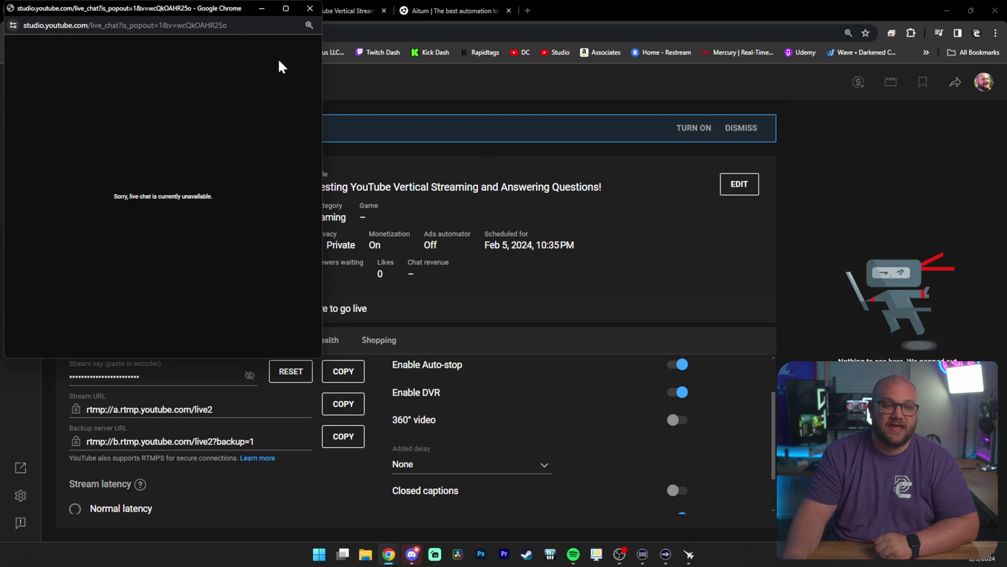
double_click(220, 25)
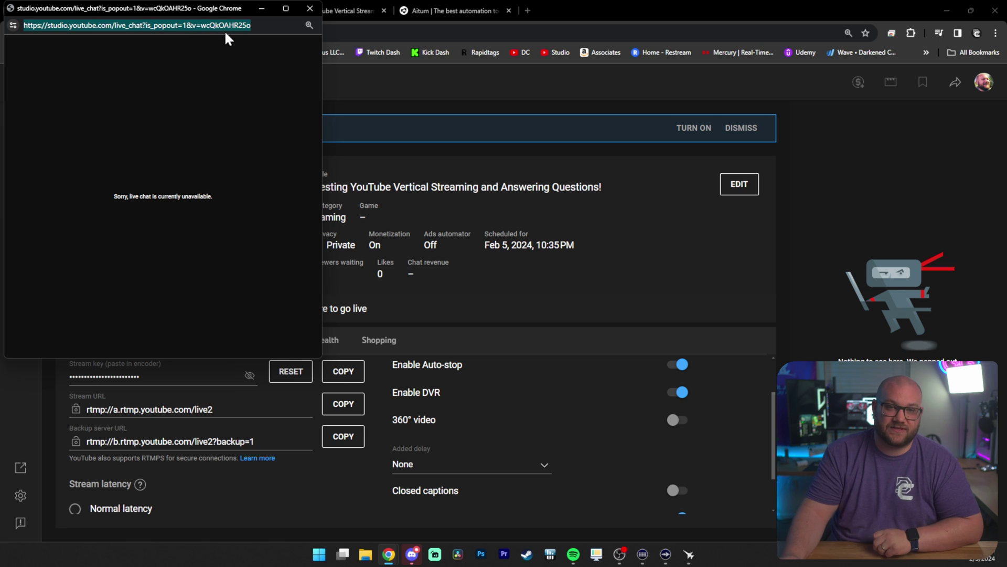
click(310, 8)
Return to the OBS window, with the vertical canvas showing the A Cam image.
mouse_move(619, 554)
click(568, 511)
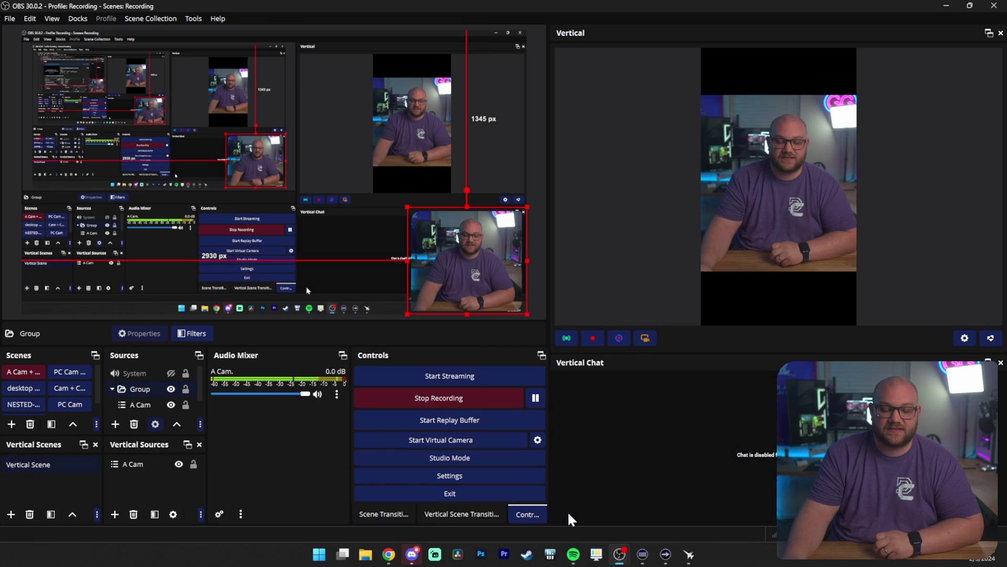